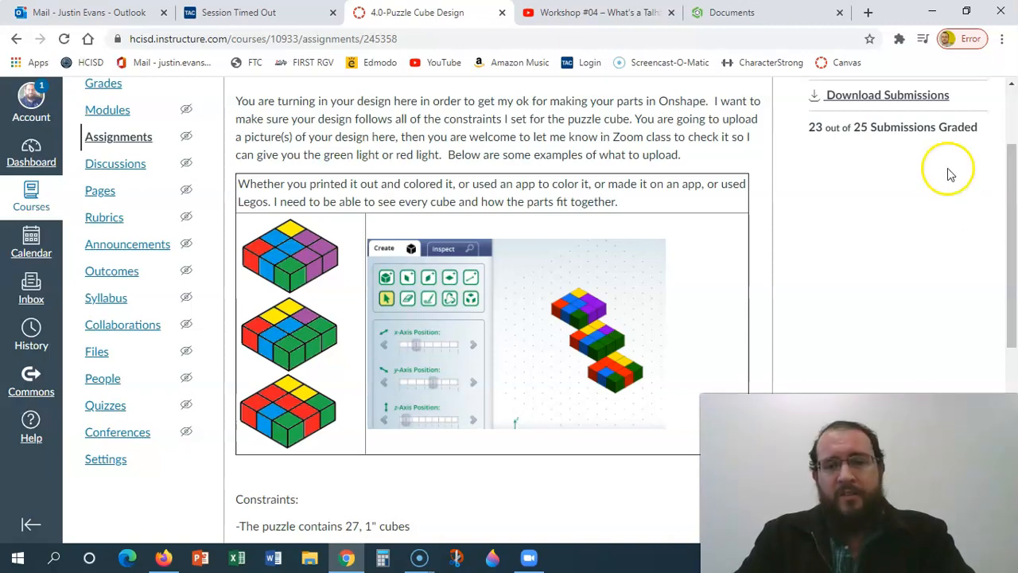
# Step: Switch to Onshape and open Assembly 1 of the PC Green document to view the puzzle parts placed in it
pyautogui.click(786, 9)
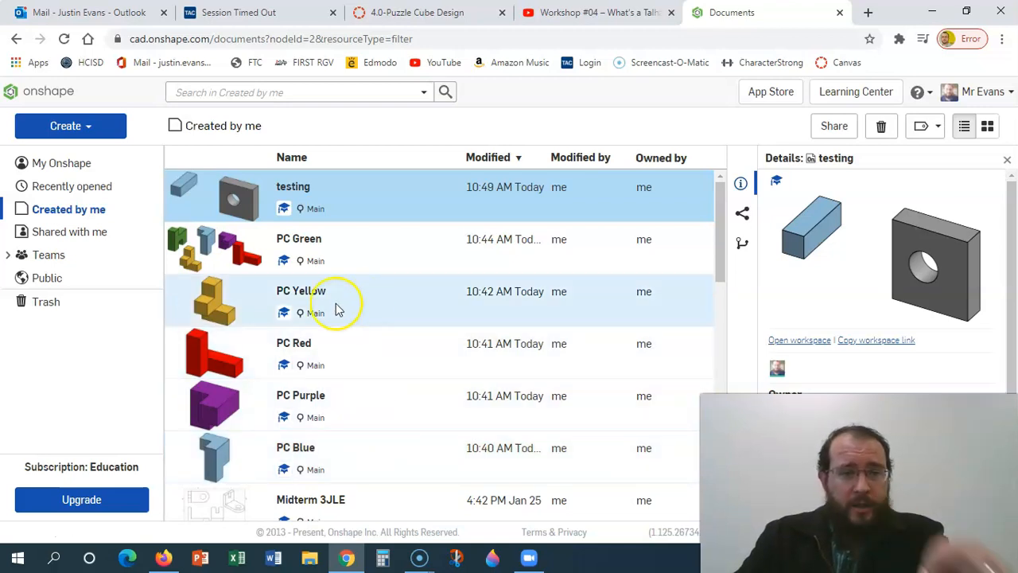
pyautogui.click(346, 252)
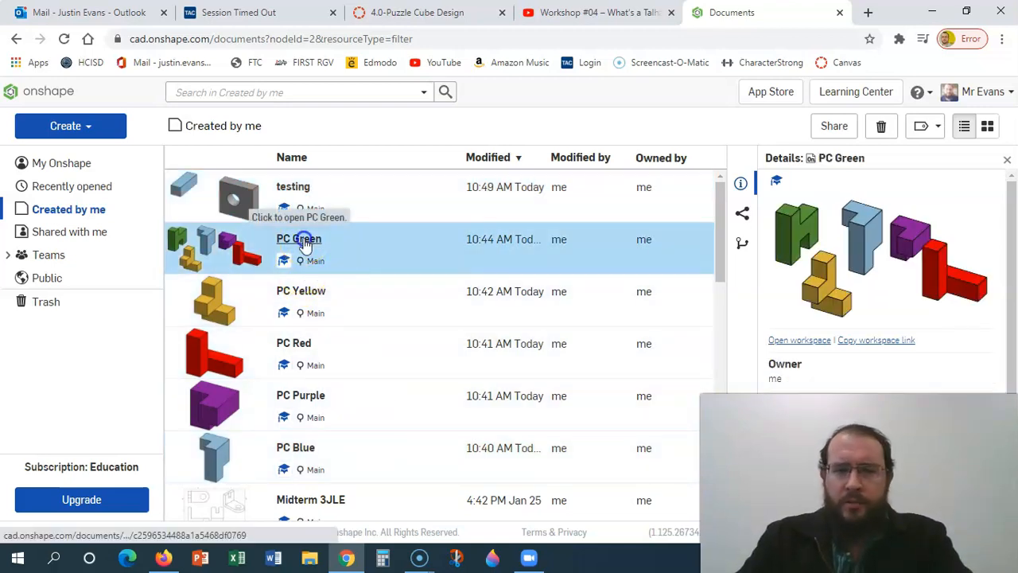
pyautogui.click(304, 240)
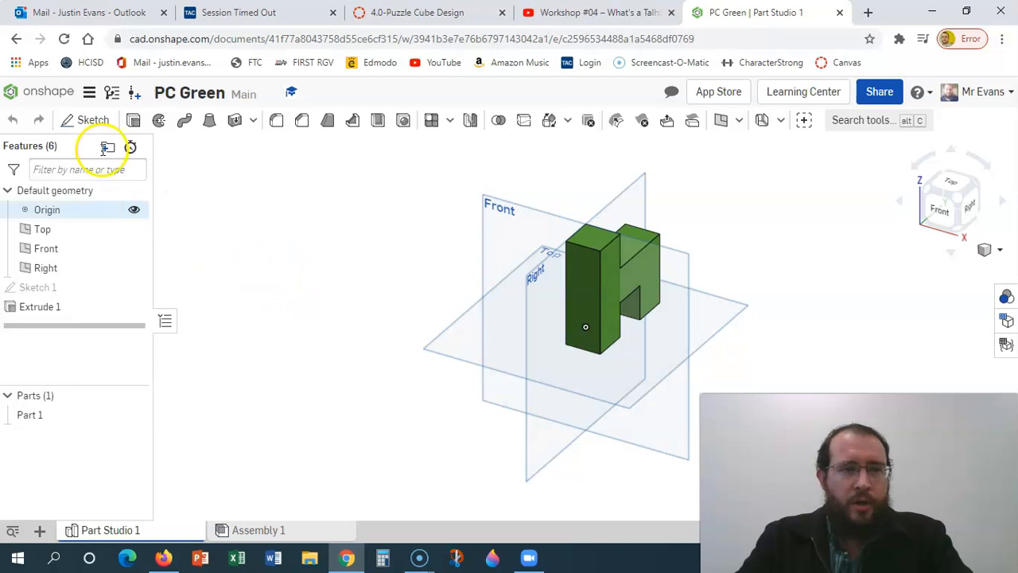
pyautogui.click(51, 94)
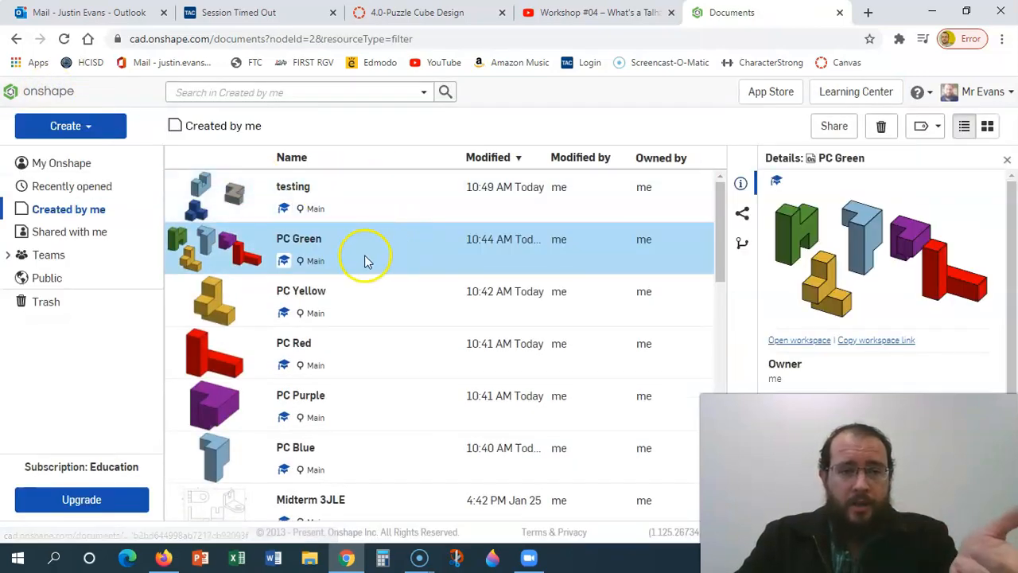
pyautogui.click(312, 240)
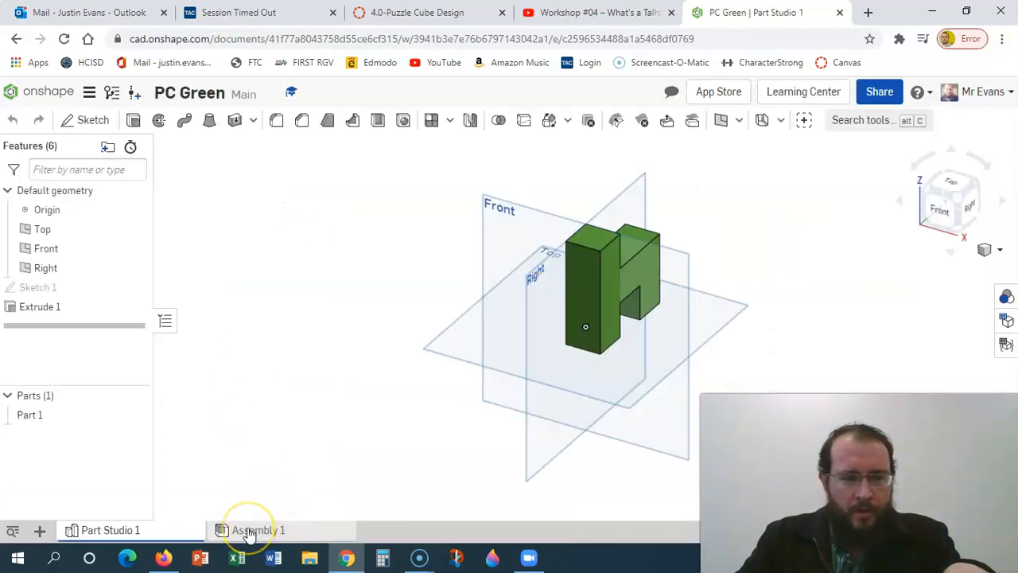
pyautogui.click(249, 531)
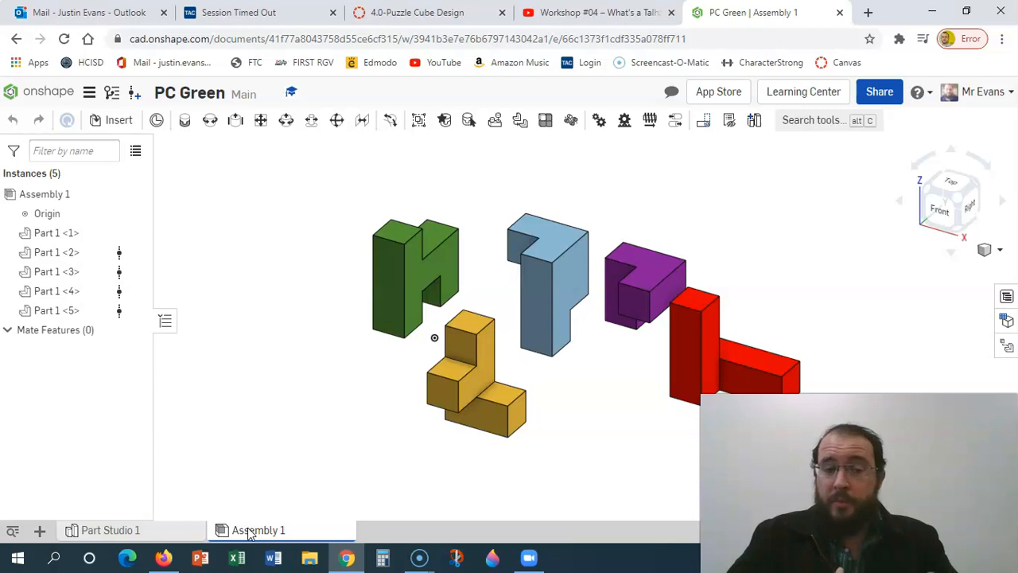
# Step: Open Assembly 1 of the testing document and view the current document's parts available for insertion
pyautogui.click(18, 92)
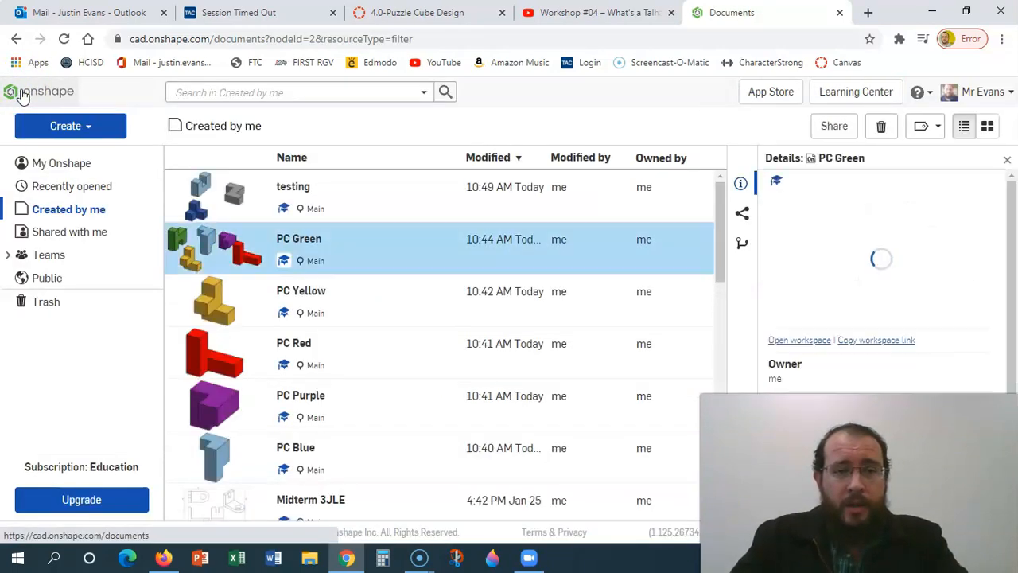
pyautogui.click(296, 188)
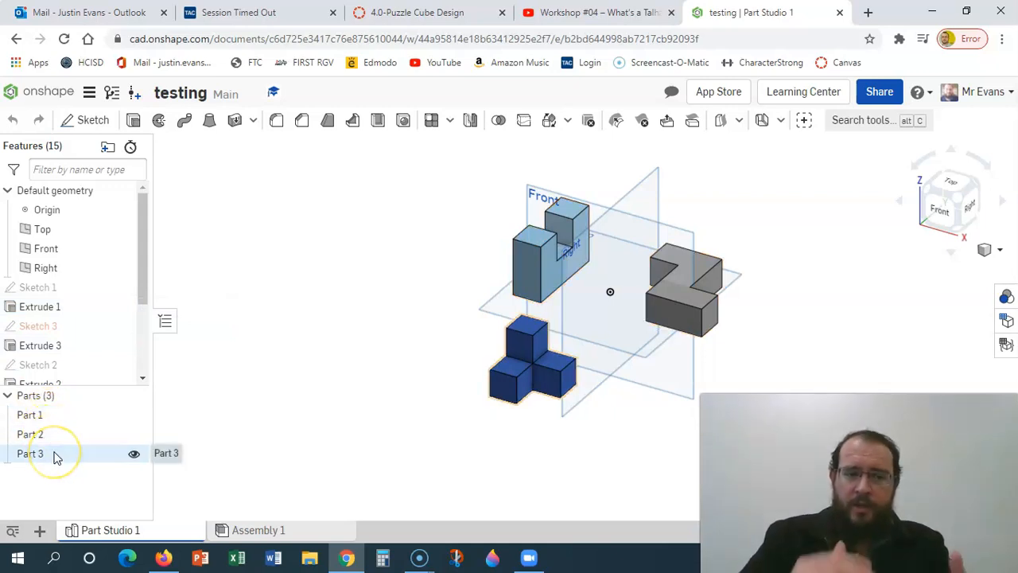
pyautogui.click(251, 531)
pyautogui.click(118, 121)
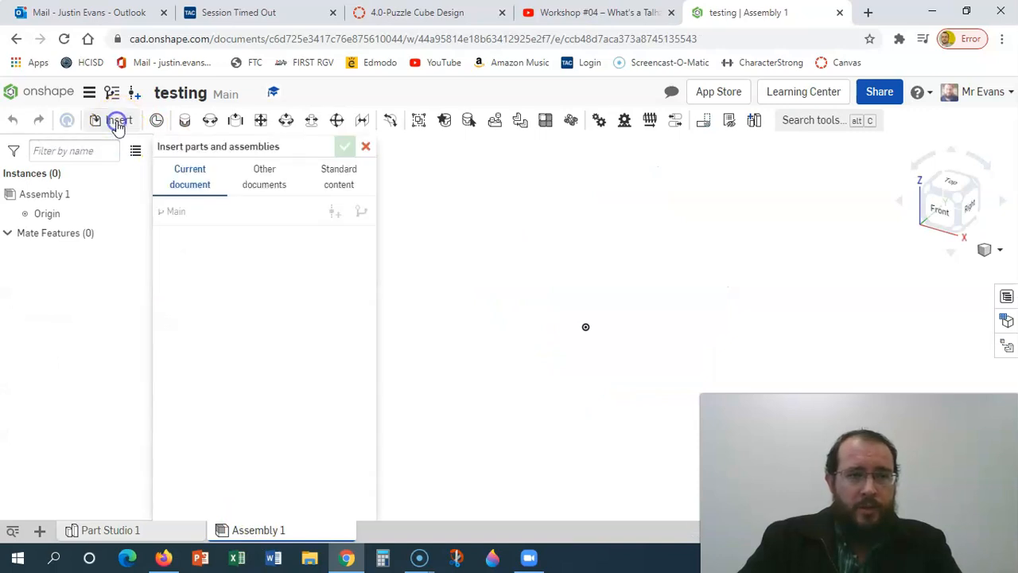
pyautogui.moveTo(284, 379); pyautogui.dragTo(283, 382)
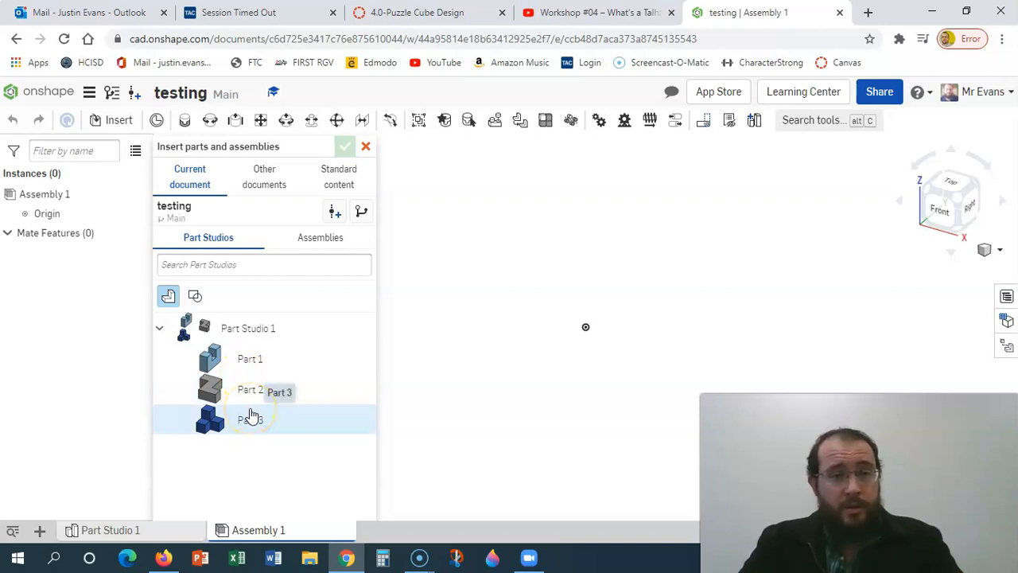
# Step: Reopen the PC Green assembly and browse the other documents created by me as sources for inserting parts
pyautogui.click(24, 92)
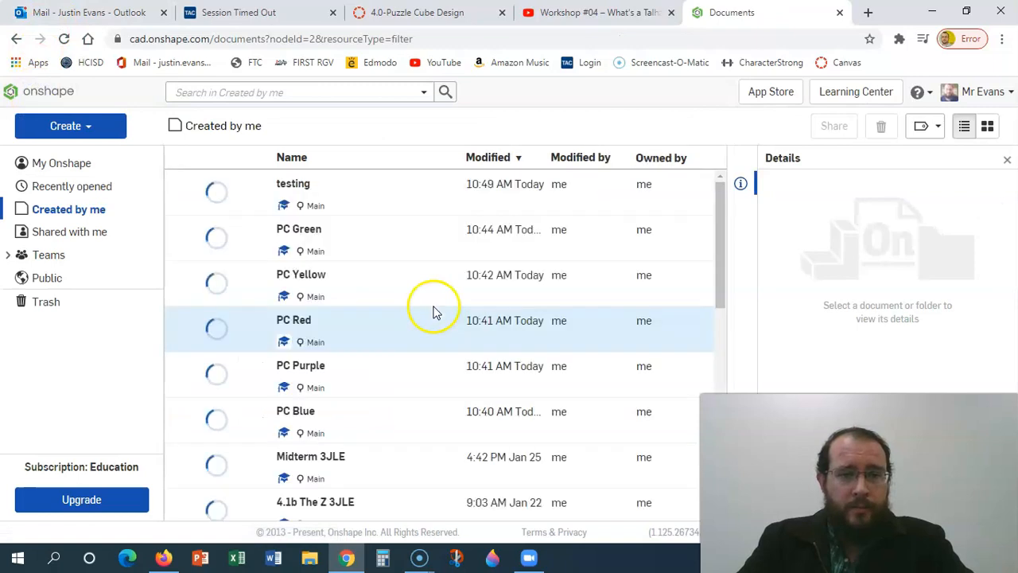
pyautogui.click(311, 244)
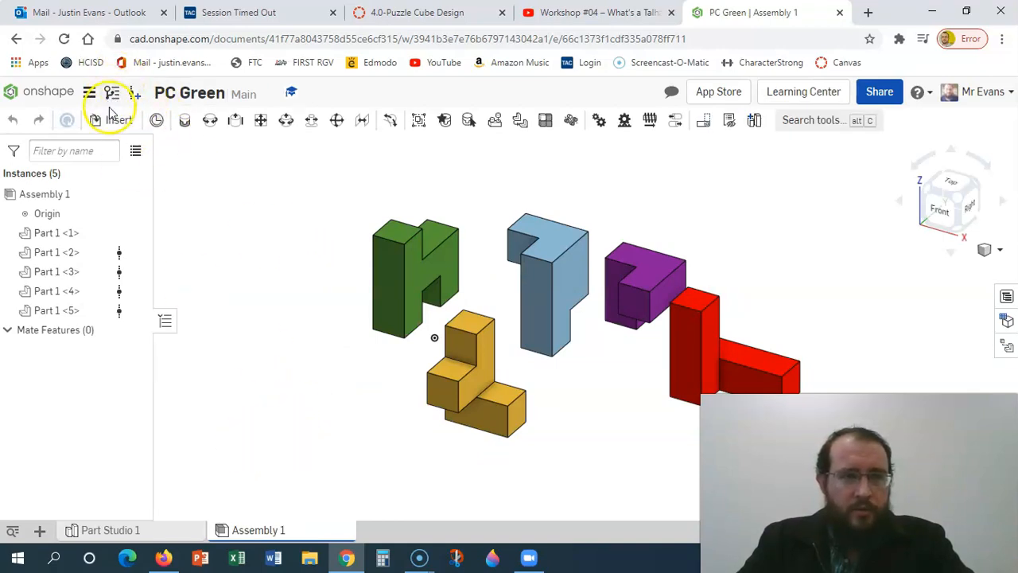
pyautogui.click(112, 121)
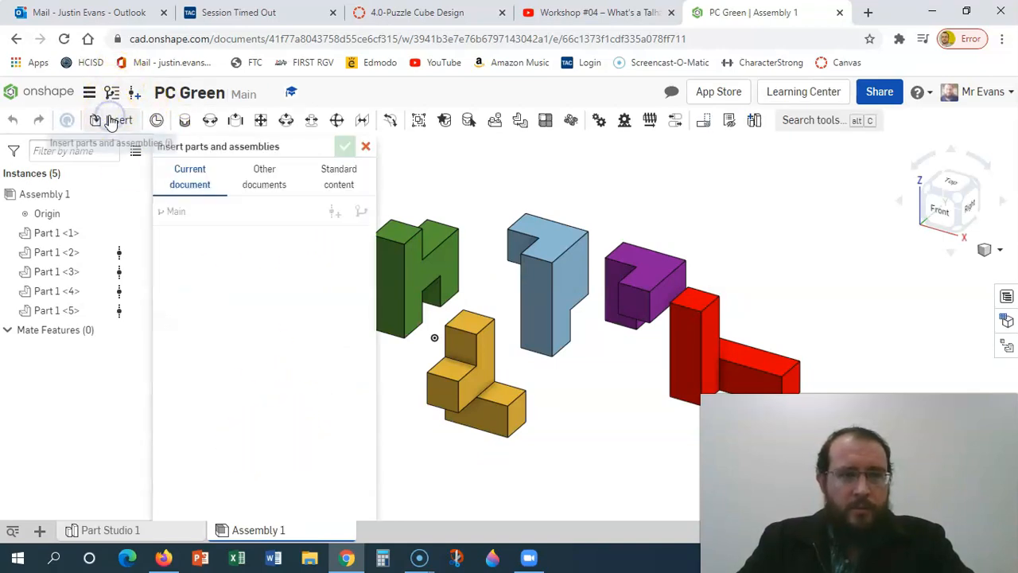
pyautogui.click(268, 185)
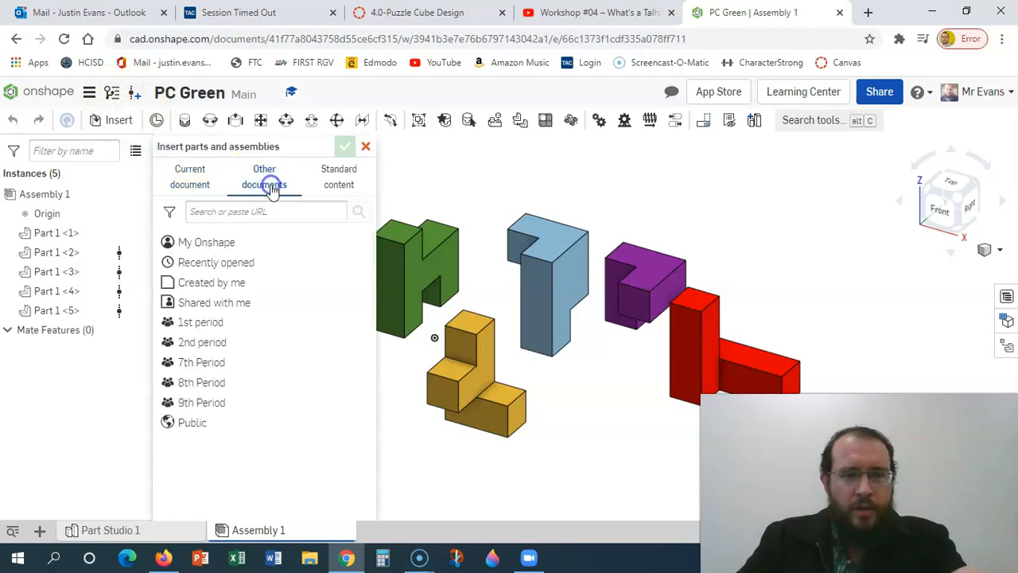
pyautogui.click(226, 291)
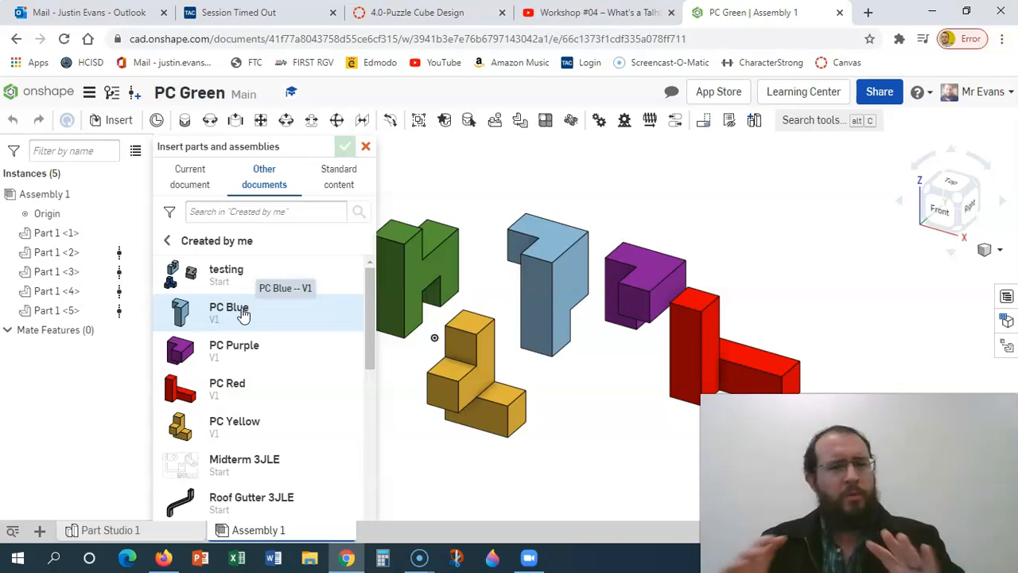
# Step: Return to the document list and open Part Studio 1 of the PC Yellow document
pyautogui.click(46, 94)
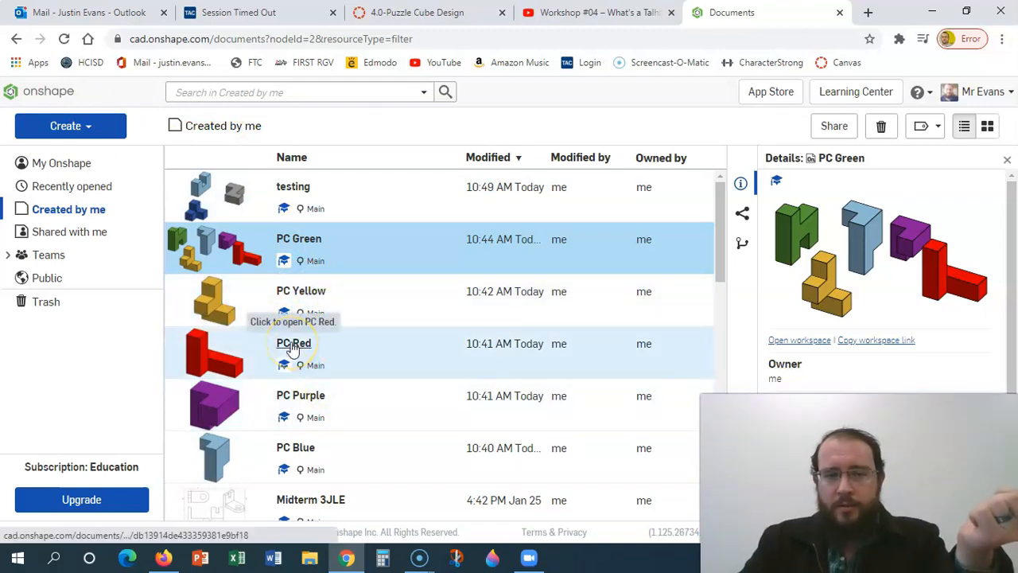
pyautogui.click(318, 398)
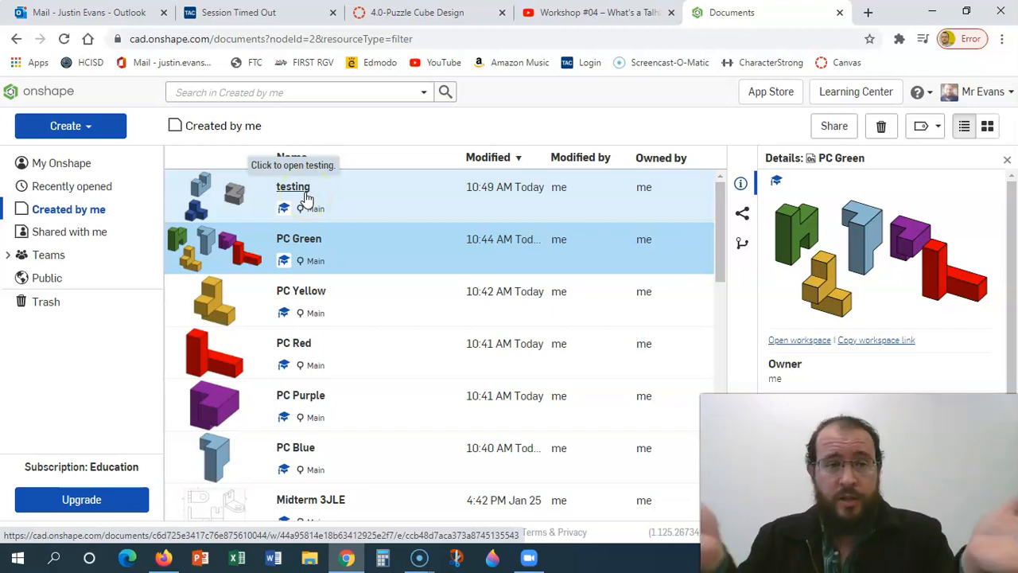
pyautogui.click(303, 293)
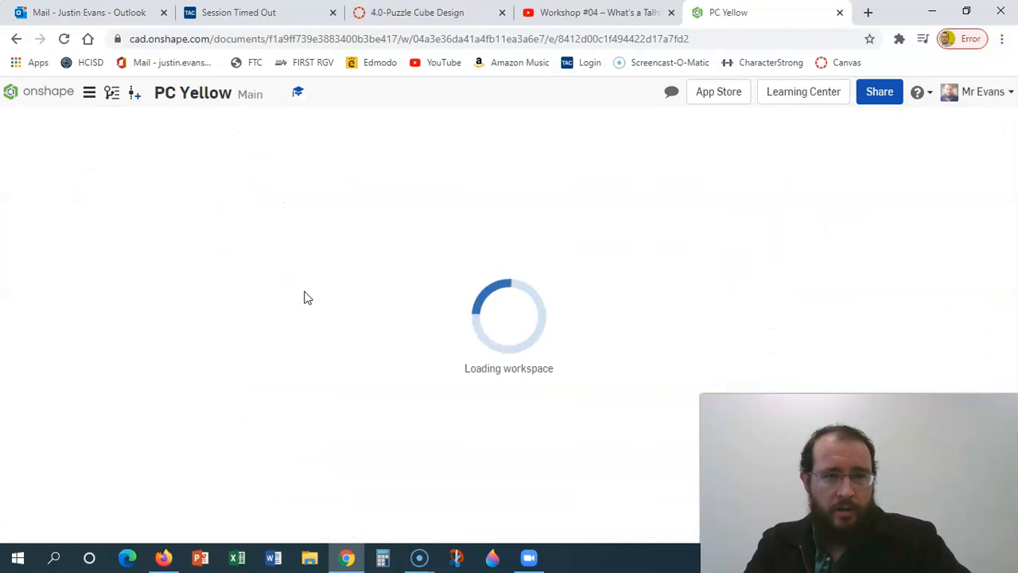
pyautogui.click(269, 362)
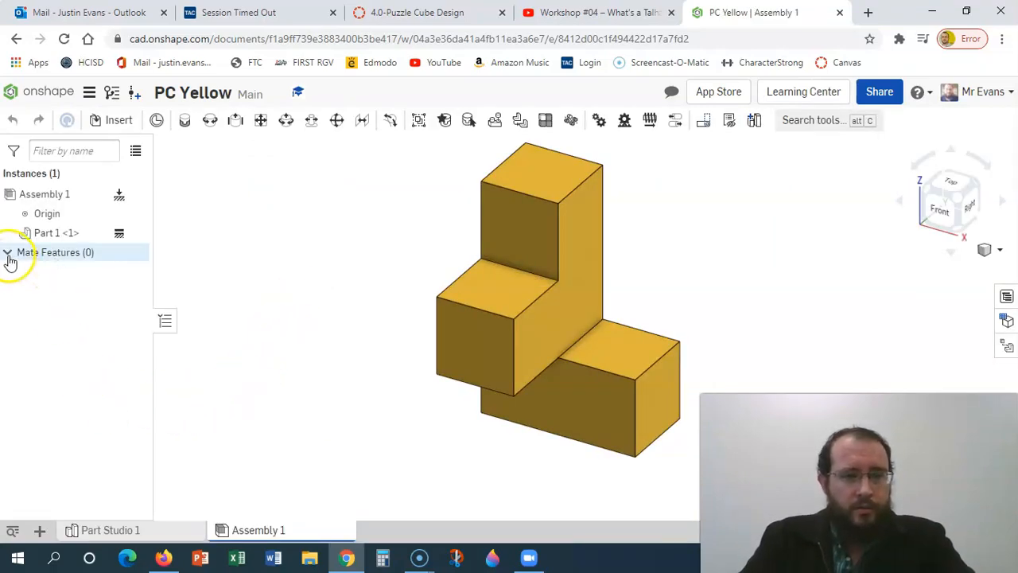
pyautogui.click(124, 532)
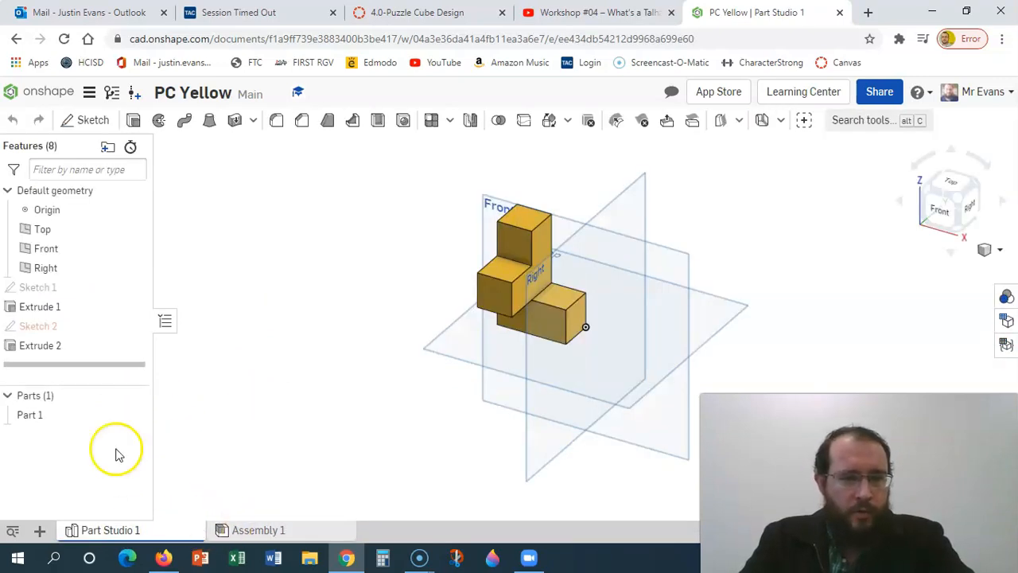
# Step: Change Part 1's appearance to the dark yellow palette colour D29F09, and go back to the document list
pyautogui.rightClick(34, 415)
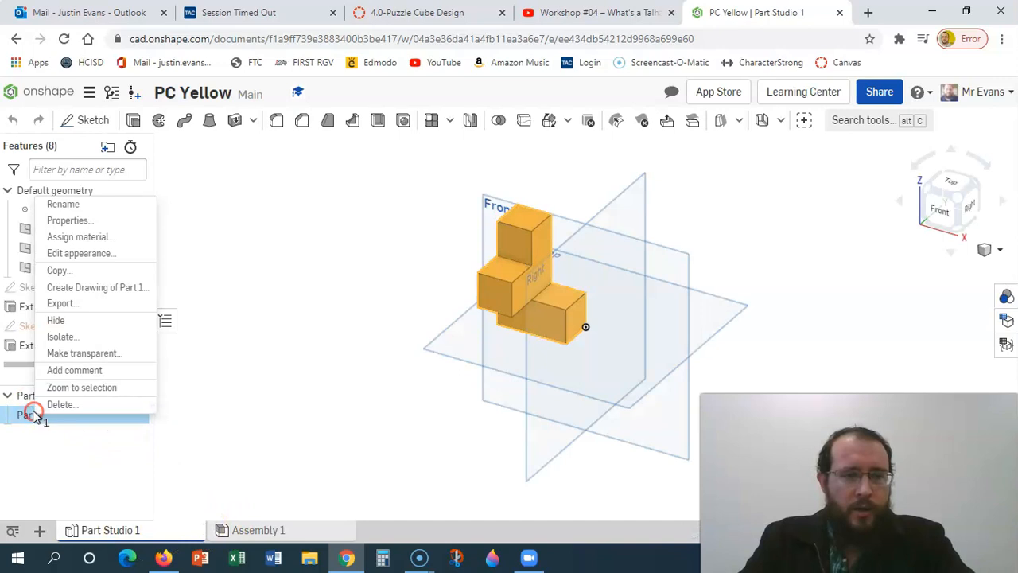
pyautogui.click(95, 253)
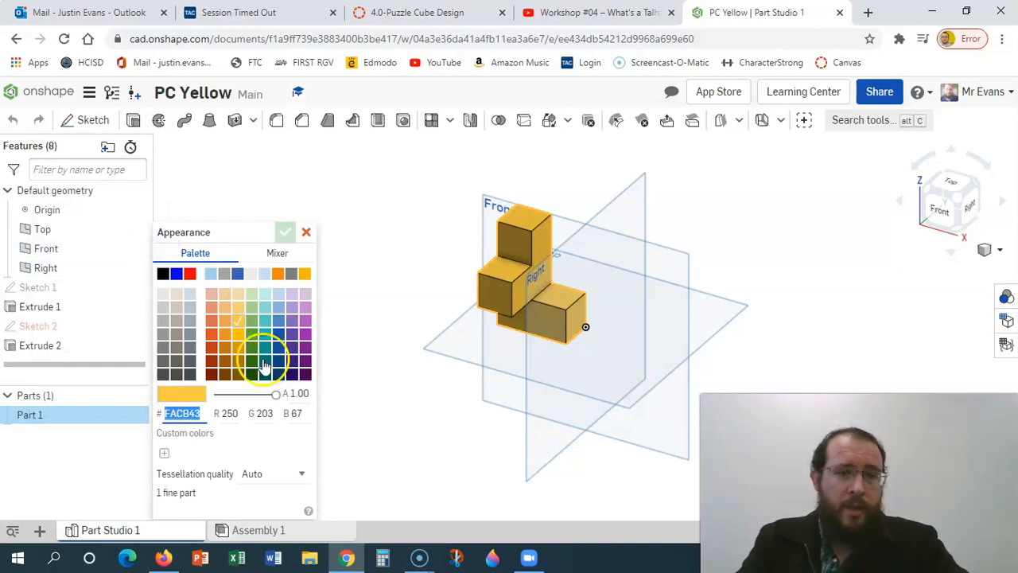
pyautogui.click(238, 348)
pyautogui.click(239, 361)
pyautogui.click(240, 336)
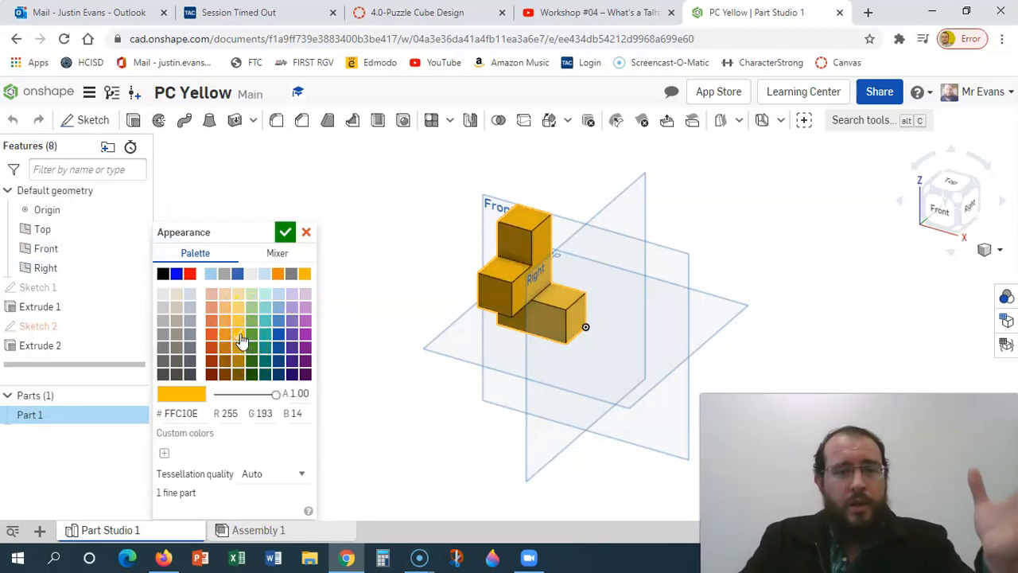
pyautogui.click(240, 353)
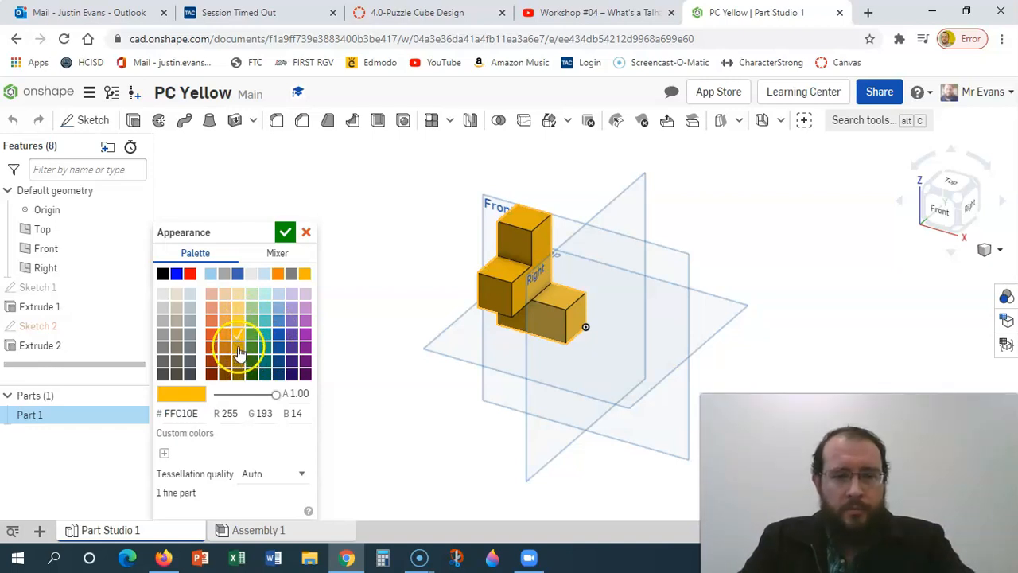
pyautogui.click(239, 336)
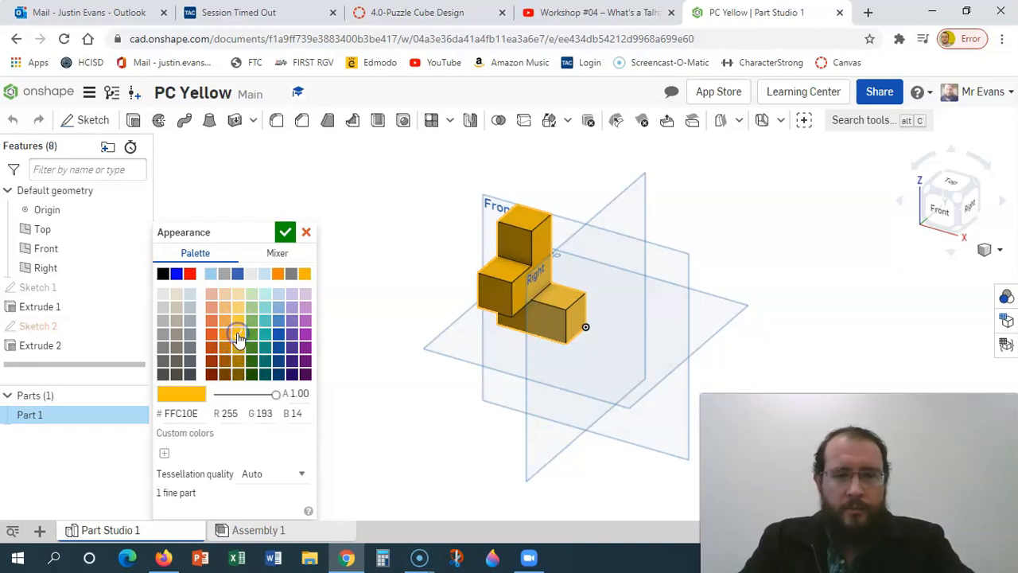
pyautogui.click(239, 351)
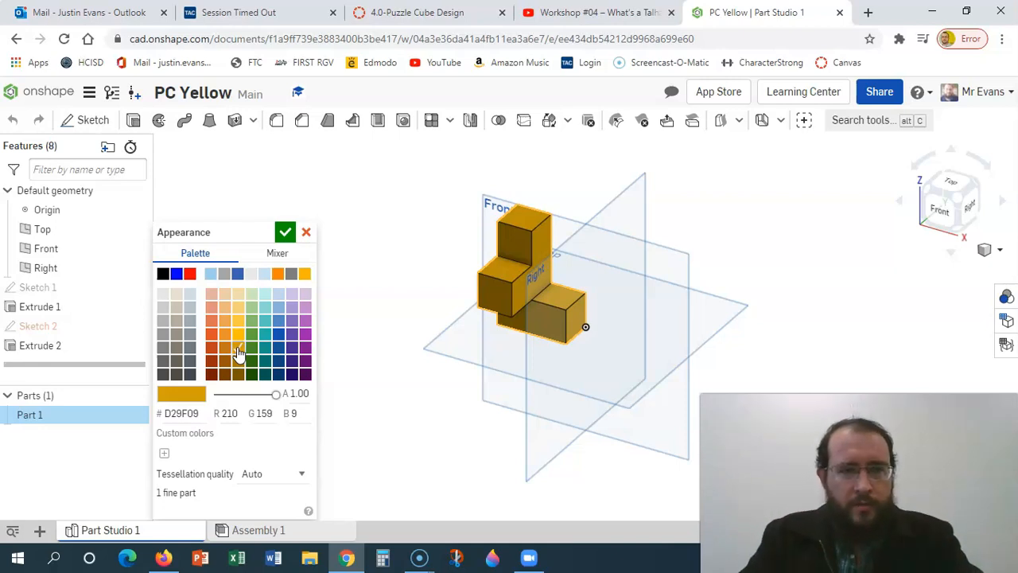
pyautogui.click(280, 256)
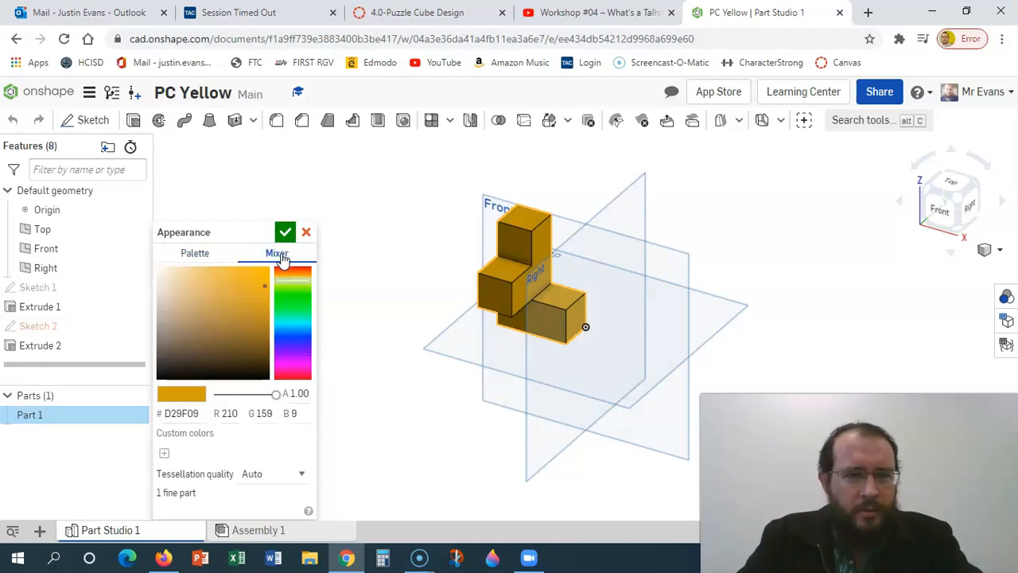
pyautogui.click(196, 253)
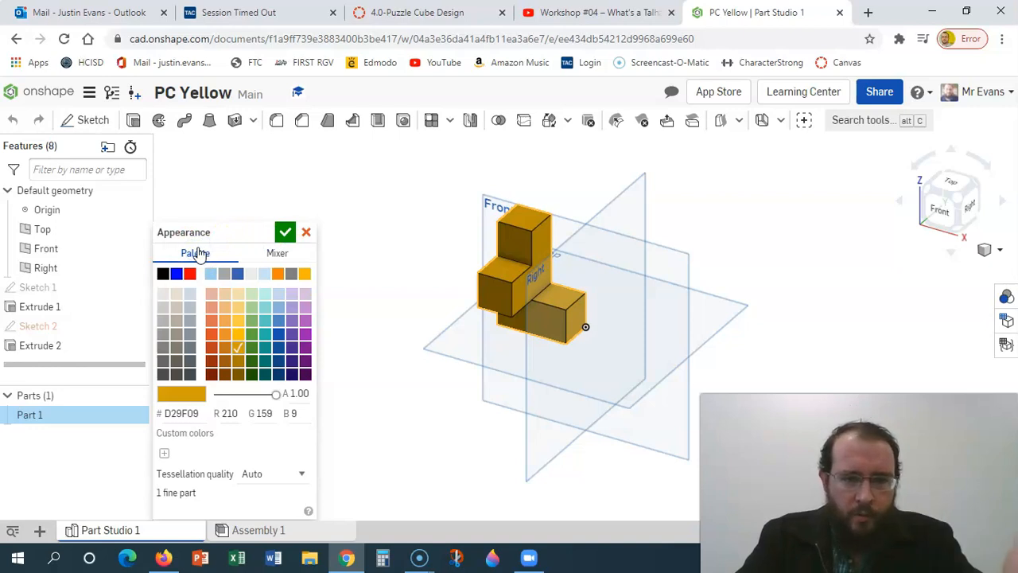
pyautogui.click(286, 233)
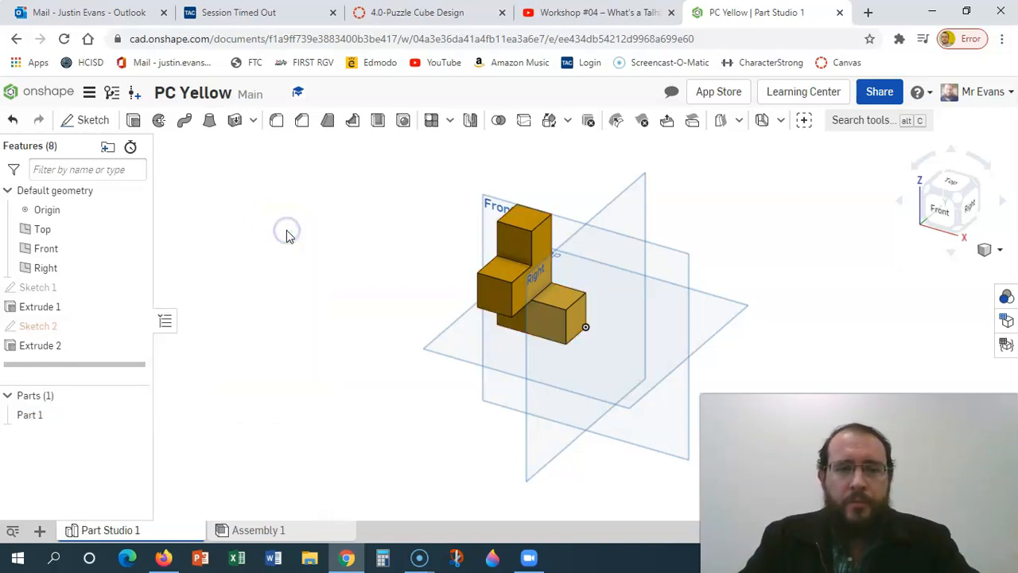
pyautogui.click(46, 97)
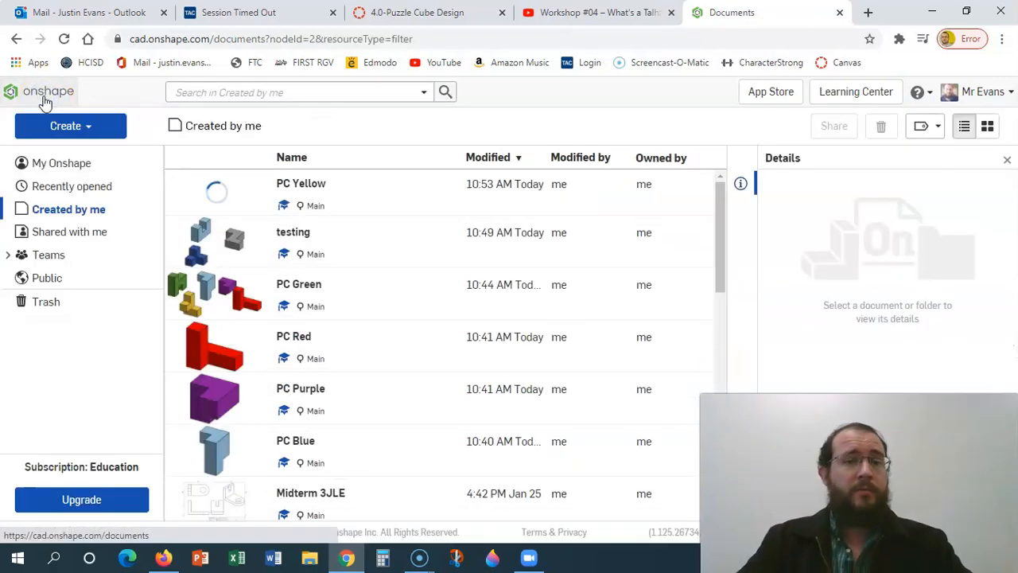